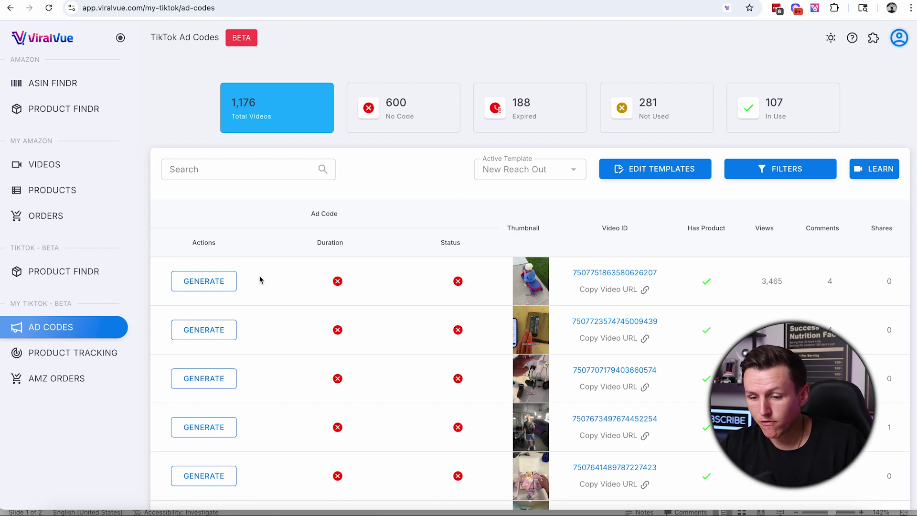
Give the first video a 7-day ad code valid until 5/30/2025
{"action": "left_click", "coordinate": [210, 281]}
{"action": "left_click", "coordinate": [529, 312]}
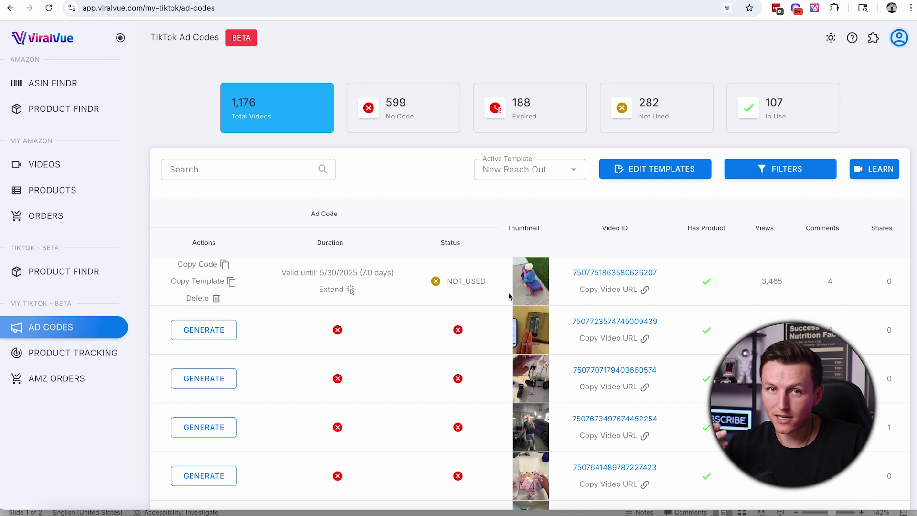
{"action": "left_click", "coordinate": [760, 105]}
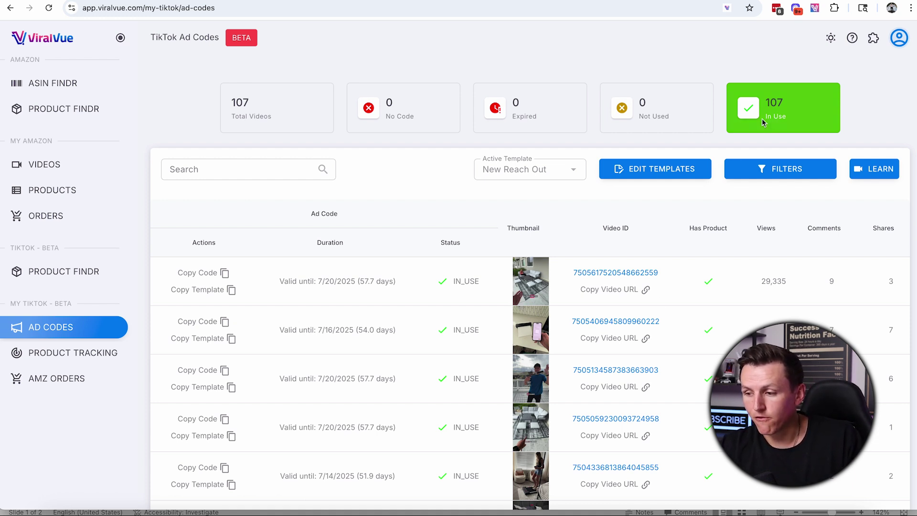
{"action": "left_click", "coordinate": [766, 228]}
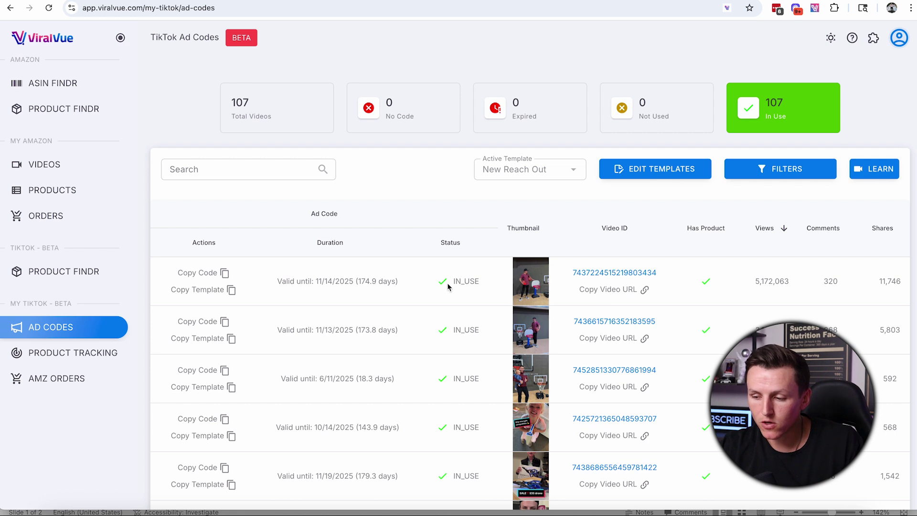
{"action": "scroll", "coordinate": [688, 350], "scroll_direction": "down", "scroll_amount": 3}
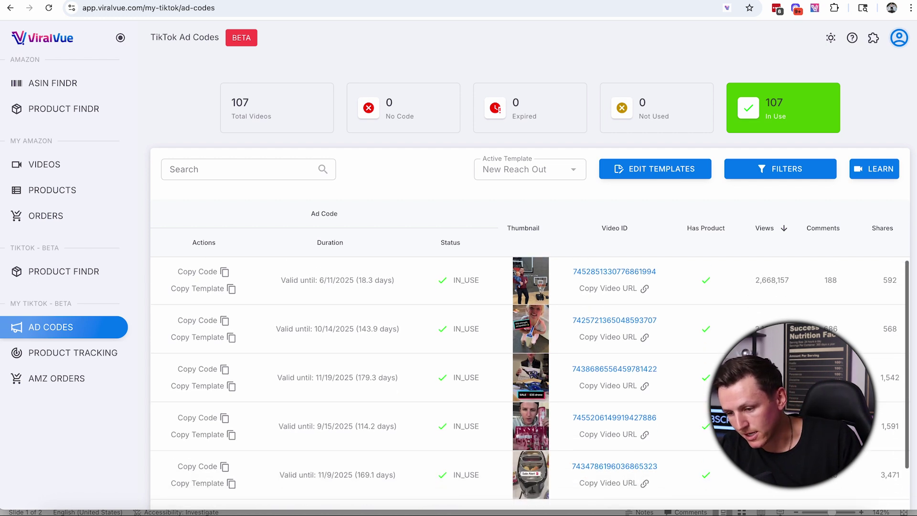
{"action": "scroll", "coordinate": [771, 308], "scroll_direction": "down", "scroll_amount": 2}
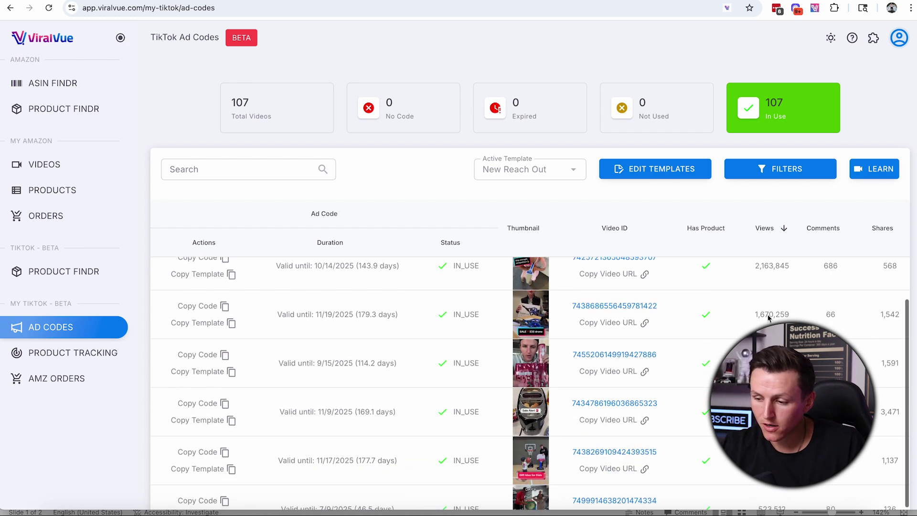
{"action": "scroll", "coordinate": [765, 319], "scroll_direction": "down", "scroll_amount": 1}
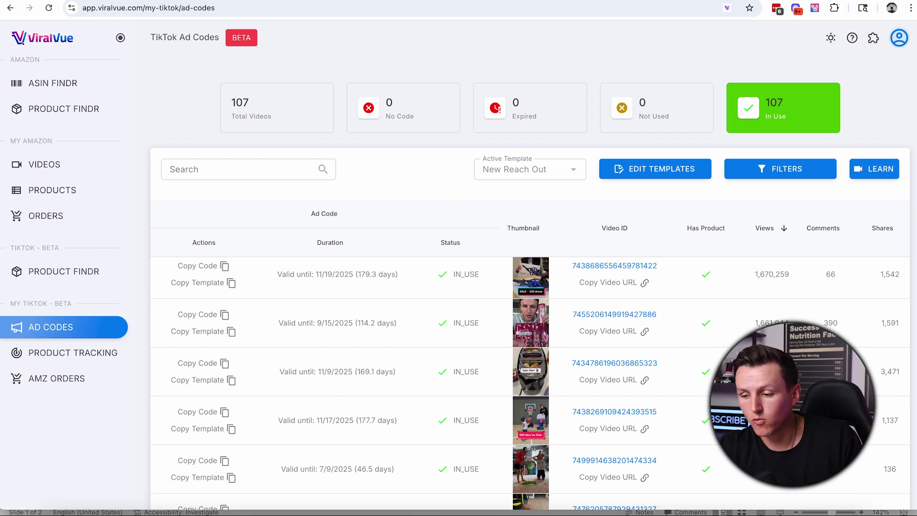
{"action": "scroll", "coordinate": [640, 337], "scroll_direction": "up", "scroll_amount": 3}
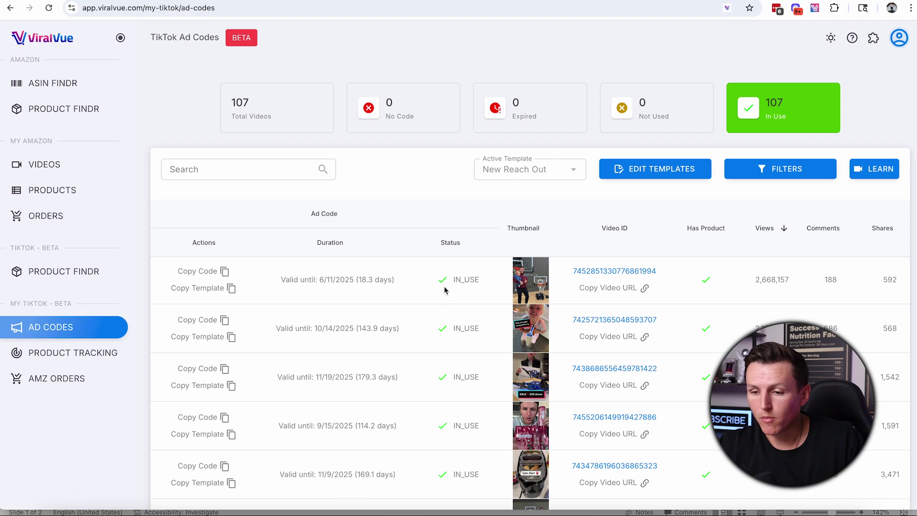
{"action": "left_click", "coordinate": [297, 121]}
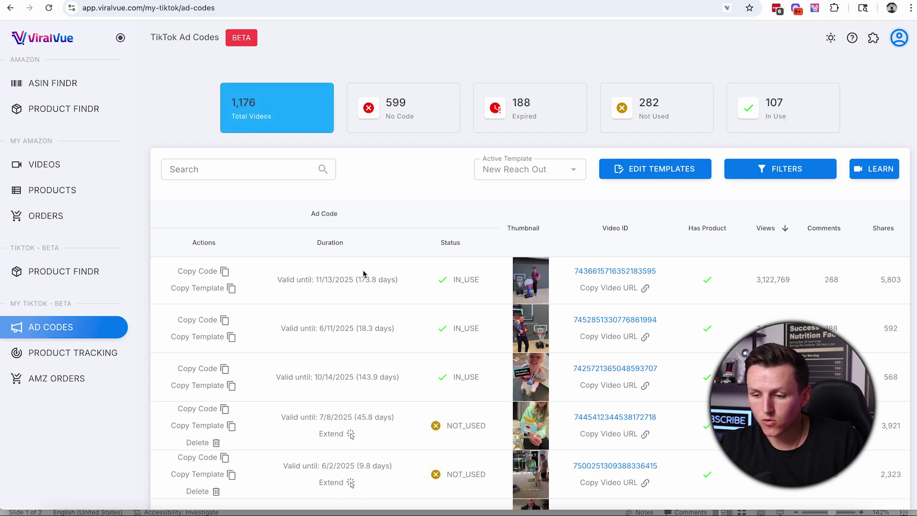
{"action": "left_click", "coordinate": [766, 229]}
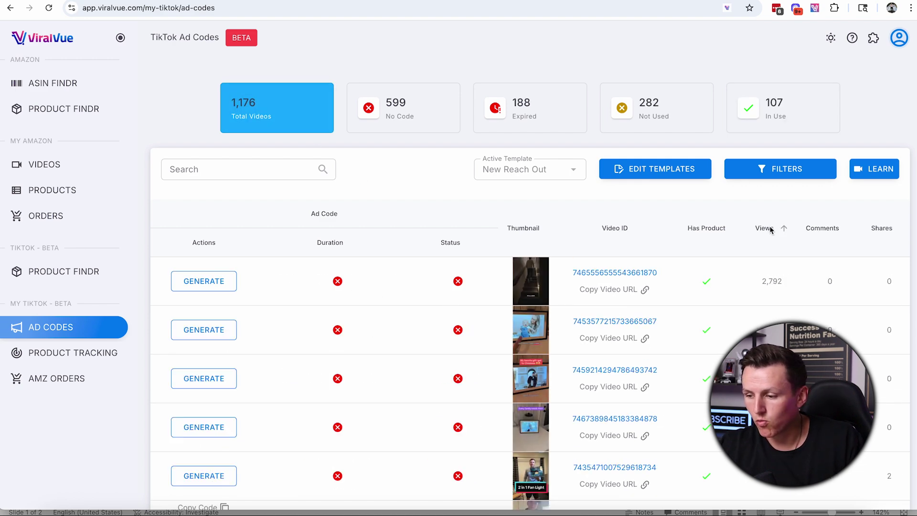
{"action": "scroll", "coordinate": [801, 266], "scroll_direction": "right", "scroll_amount": 4}
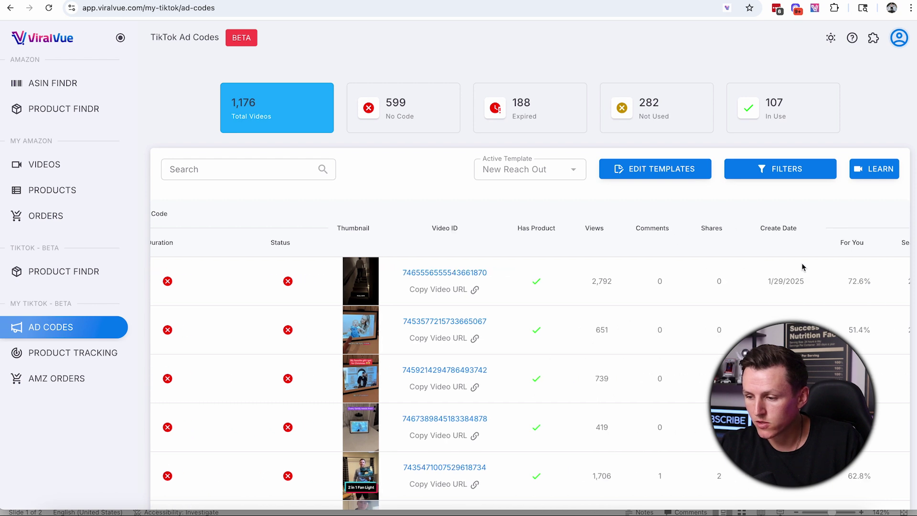
{"action": "left_click", "coordinate": [780, 228]}
{"action": "left_click", "coordinate": [781, 229]}
{"action": "scroll", "coordinate": [785, 291], "scroll_direction": "left", "scroll_amount": 4}
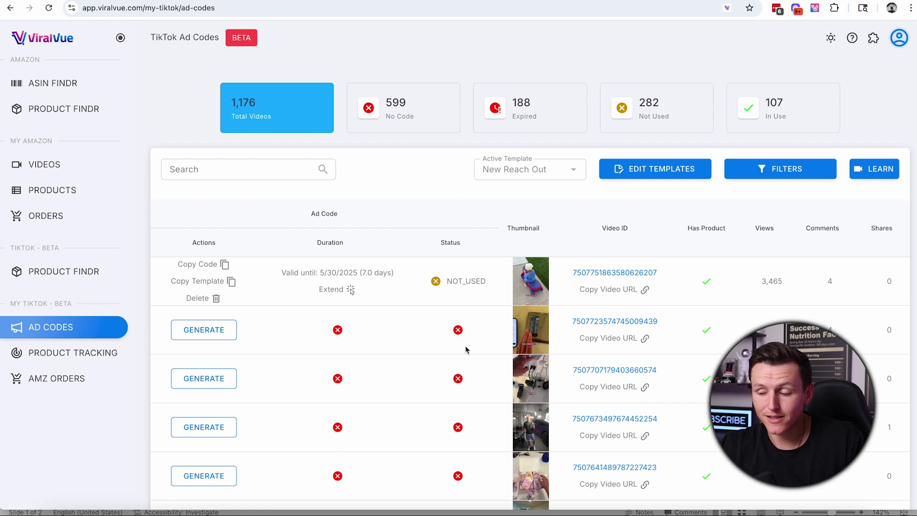
{"action": "left_click", "coordinate": [628, 167]}
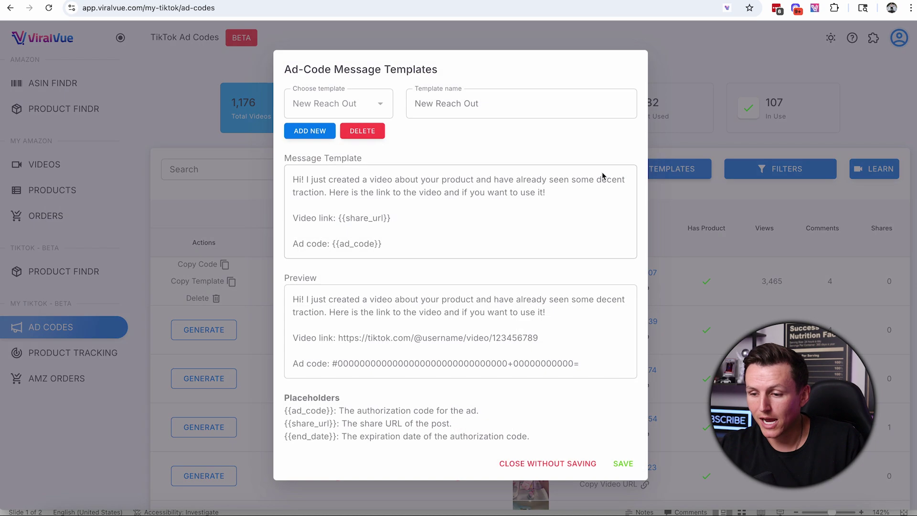
{"action": "left_click", "coordinate": [371, 101]}
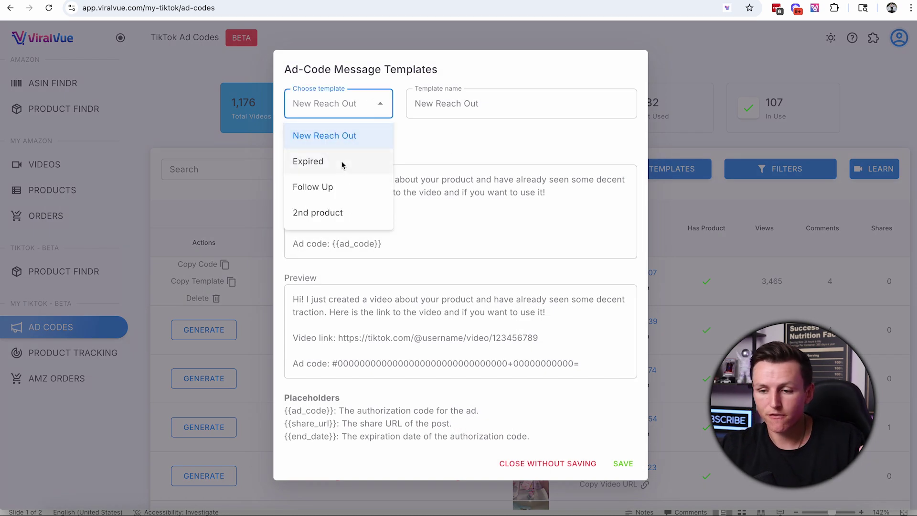
{"action": "left_click", "coordinate": [394, 179]}
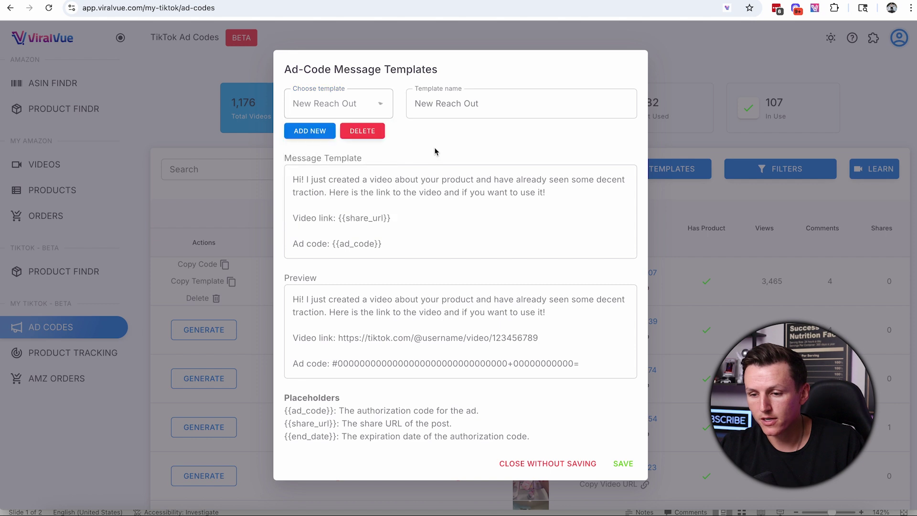
{"action": "left_click_drag", "start_coordinate": [403, 243], "coordinate": [297, 180]}
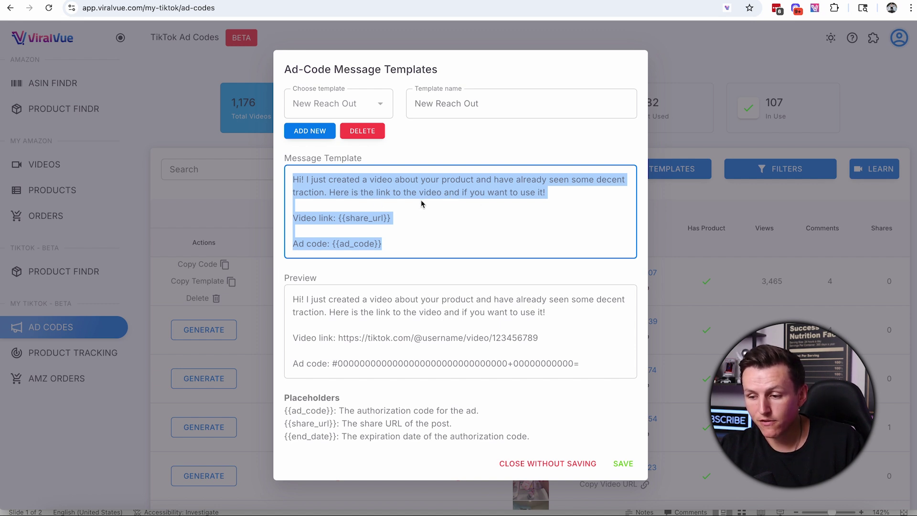
{"action": "left_click_drag", "start_coordinate": [407, 219], "coordinate": [334, 221]}
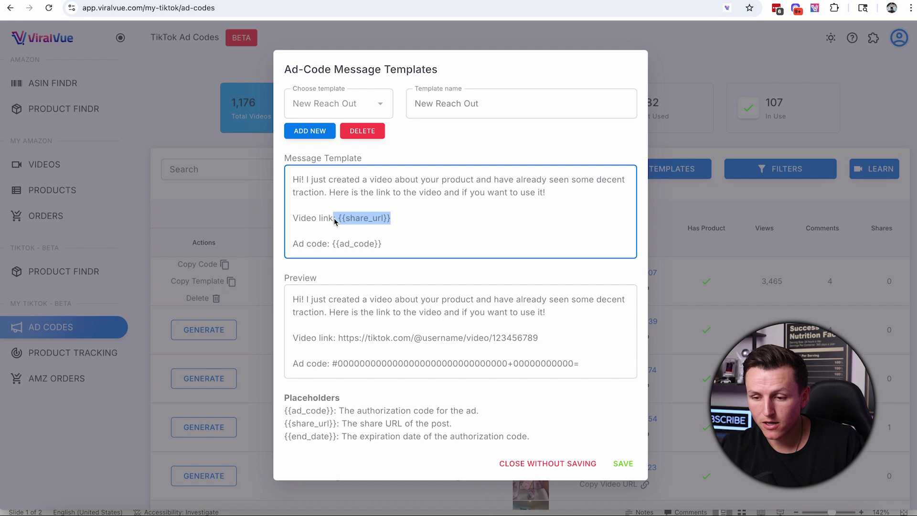
{"action": "left_click_drag", "start_coordinate": [389, 245], "coordinate": [339, 245]}
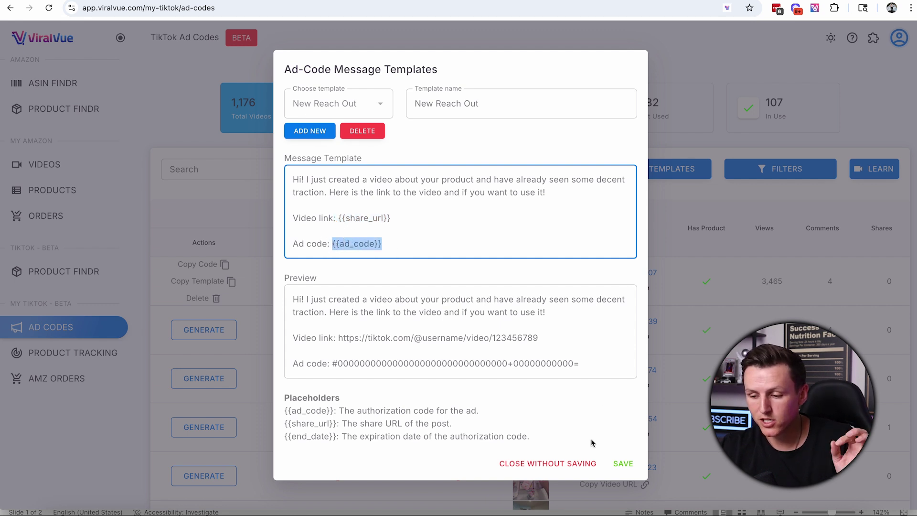
{"action": "left_click", "coordinate": [621, 463]}
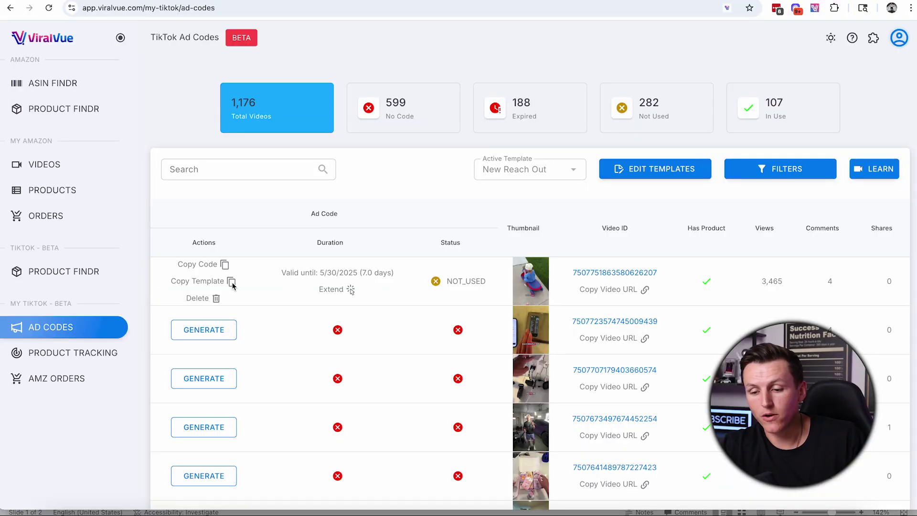
Create an ad code for the second video with a 30-day duration
{"action": "left_click", "coordinate": [215, 329]}
{"action": "left_click", "coordinate": [438, 265]}
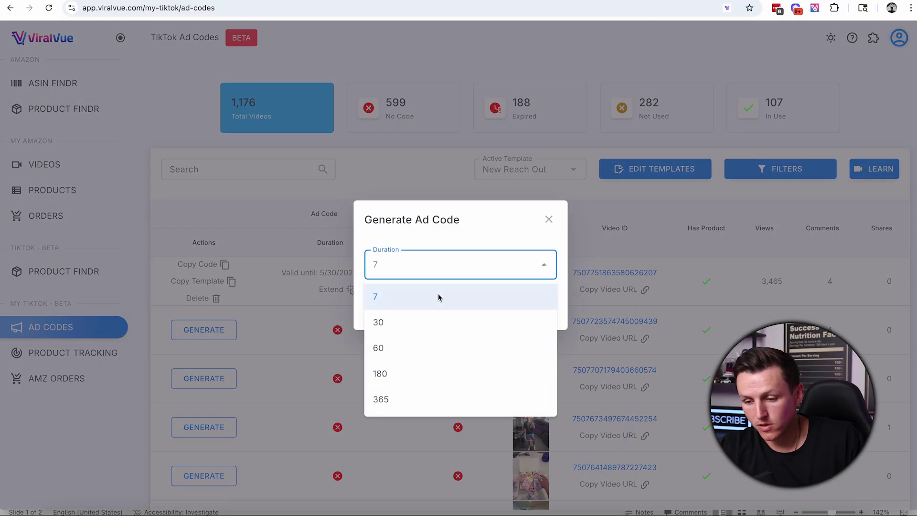
{"action": "left_click", "coordinate": [404, 331]}
{"action": "left_click", "coordinate": [536, 318]}
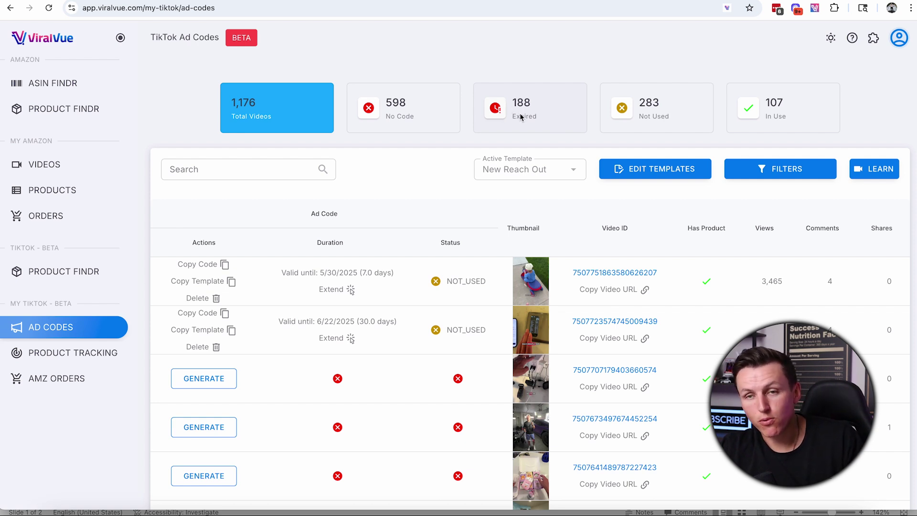
Filter to expired codes and sort them by views, most-viewed first (408,817)
{"action": "left_click", "coordinate": [521, 117]}
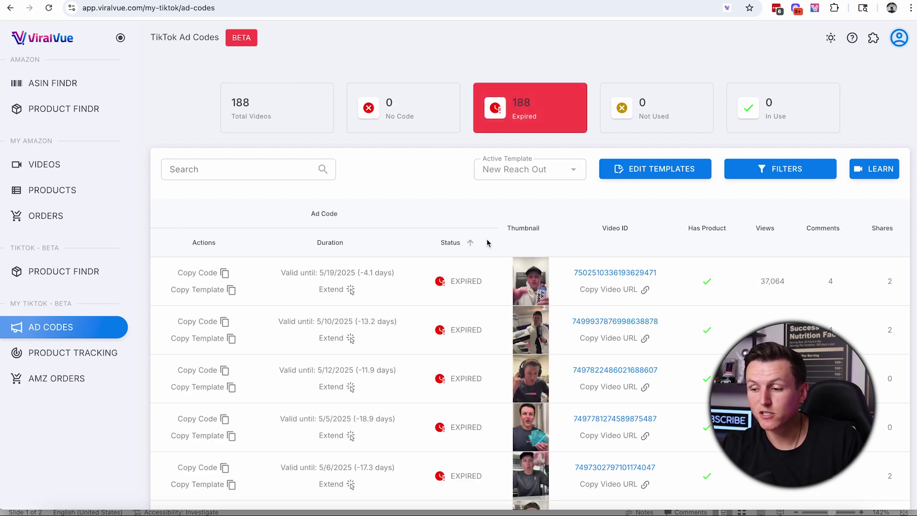
{"action": "left_click", "coordinate": [767, 228]}
{"action": "left_click", "coordinate": [769, 230]}
{"action": "double_click", "coordinate": [764, 282]}
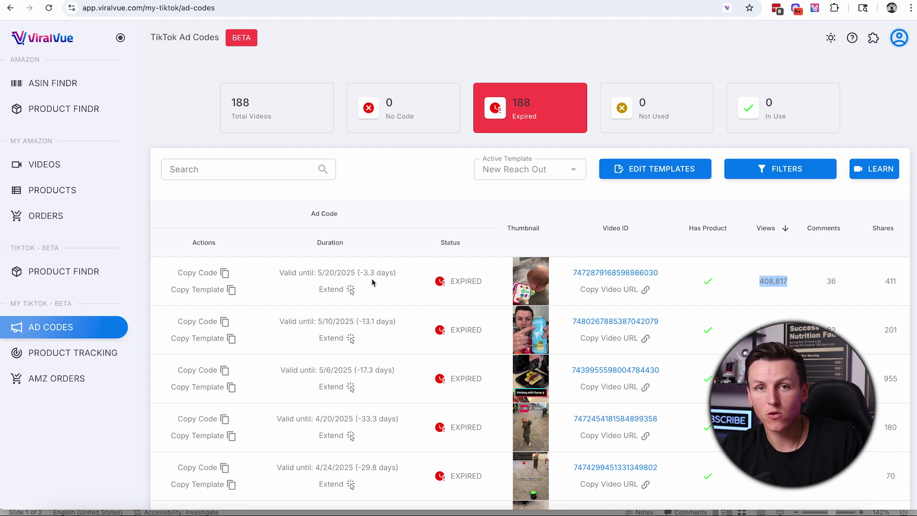
Set Expired as the active message template
{"action": "left_click", "coordinate": [350, 290]}
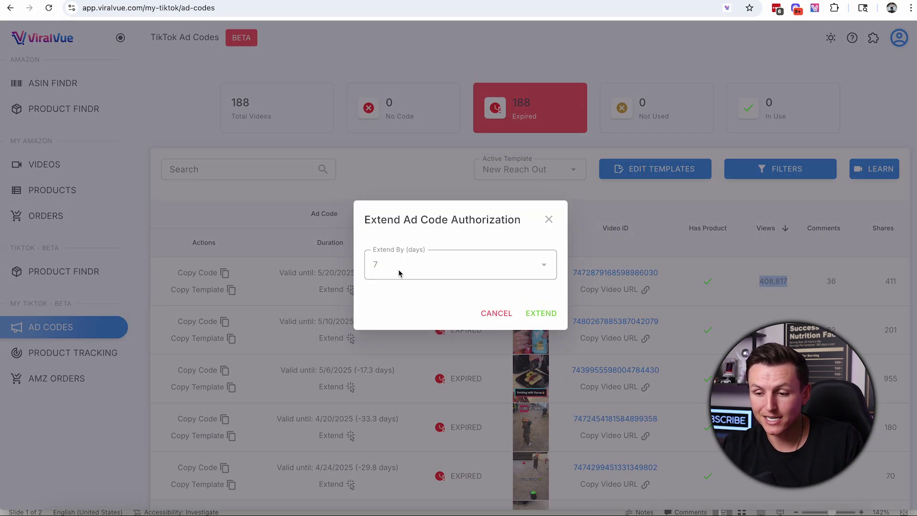
{"action": "left_click", "coordinate": [548, 220]}
{"action": "left_click", "coordinate": [568, 173]}
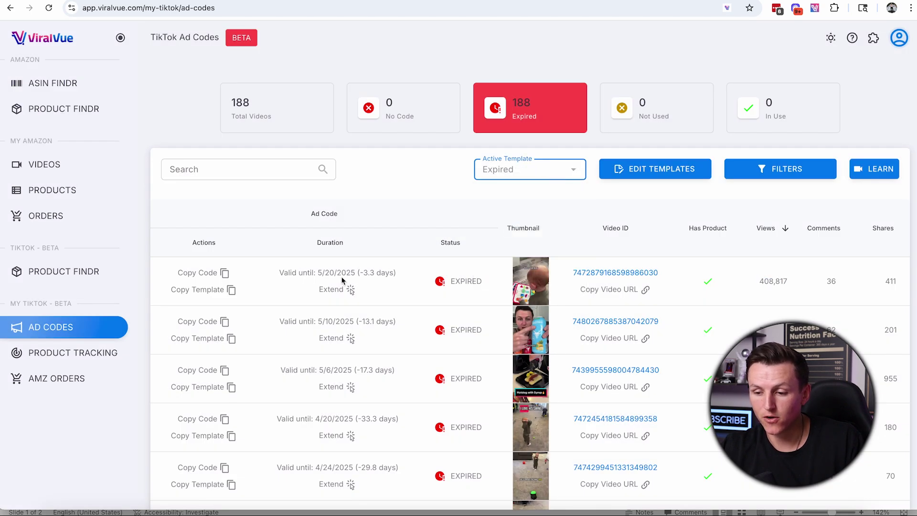
Extend the top expired video's code by 30 days, to 6/19/2025
{"action": "left_click", "coordinate": [351, 291]}
{"action": "left_click", "coordinate": [433, 261]}
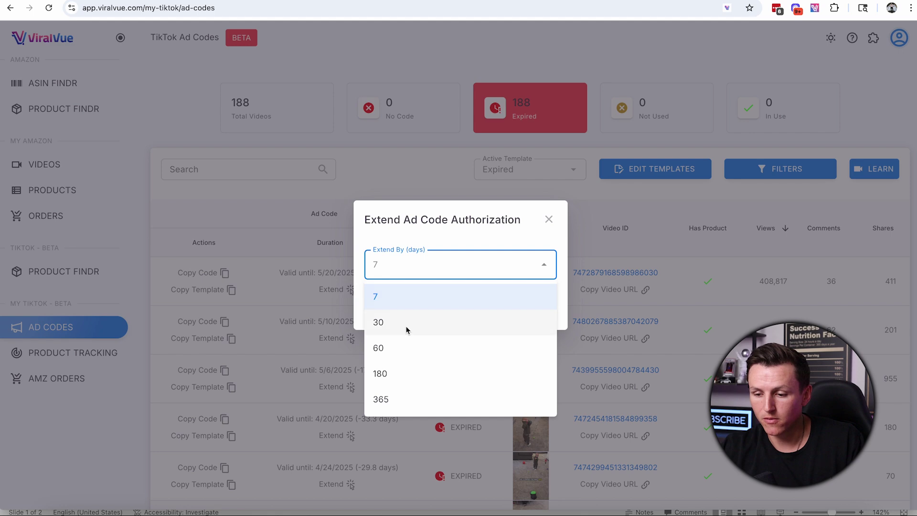
{"action": "left_click", "coordinate": [403, 329]}
{"action": "left_click", "coordinate": [539, 314]}
{"action": "left_click", "coordinate": [453, 289]}
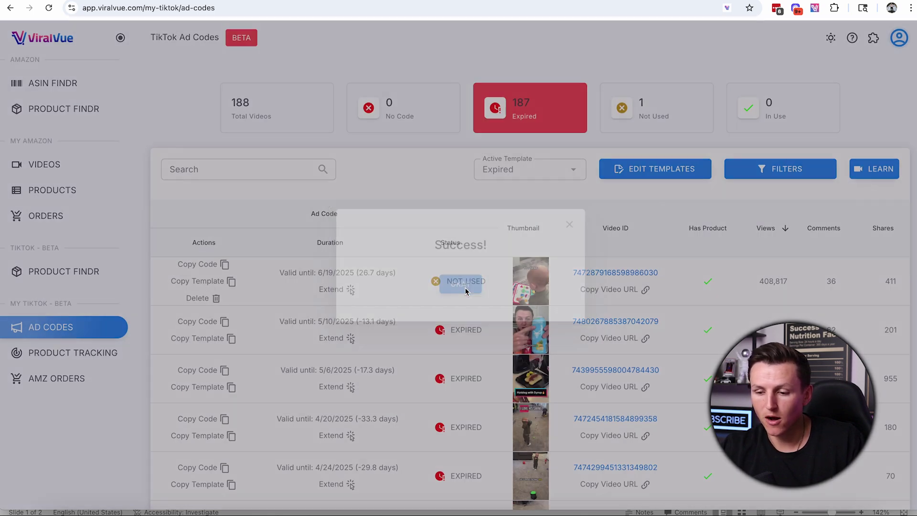